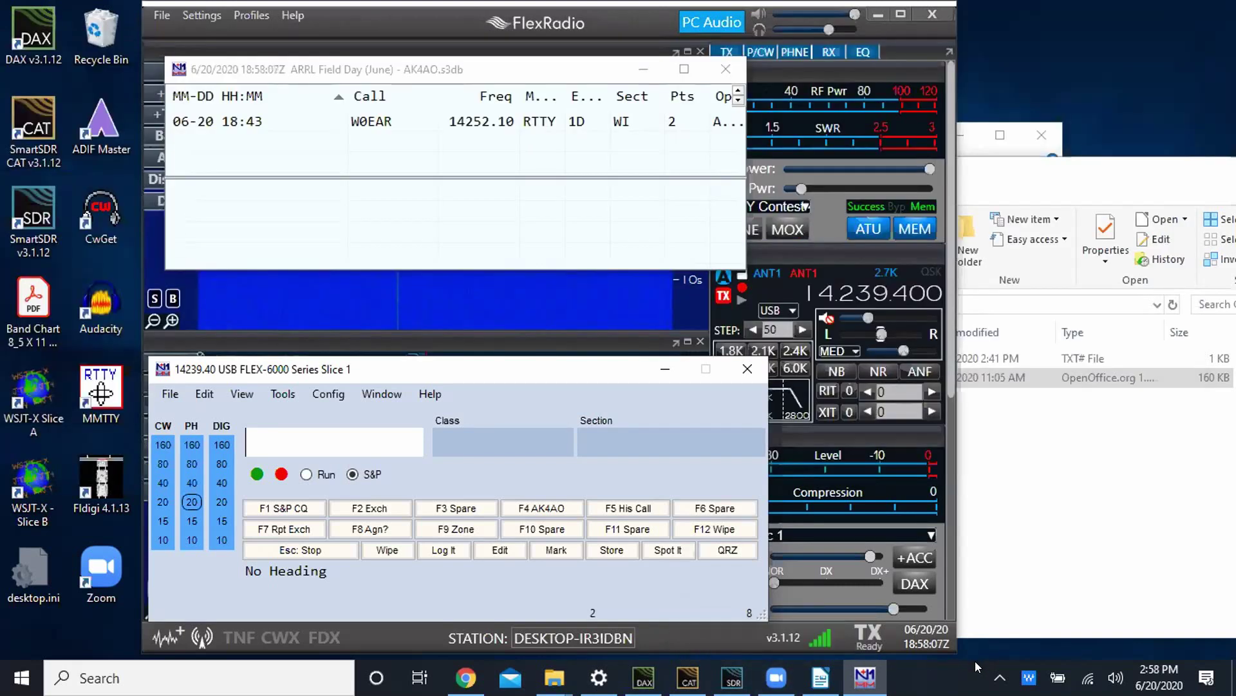
# - Open the hardware port configuration in N1MM Logger+ and review the COM3 communication settings for the IC-7300
pyautogui.click(776, 677)
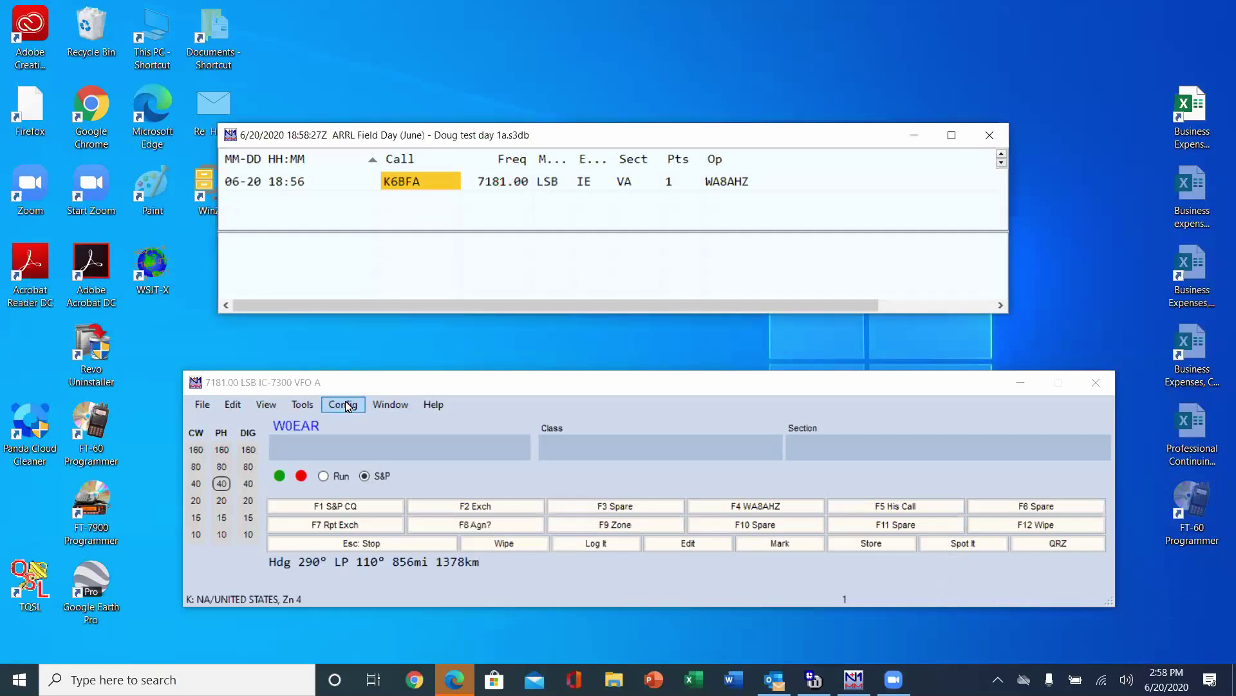
pyautogui.click(348, 406)
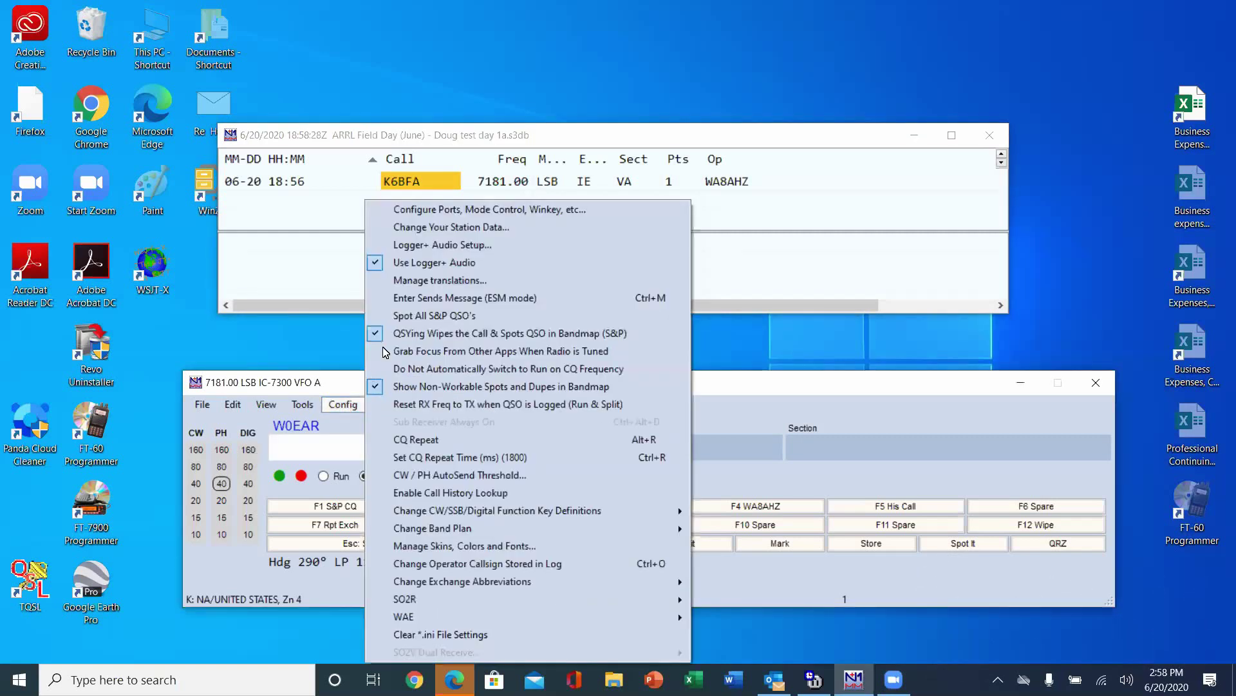
pyautogui.click(468, 210)
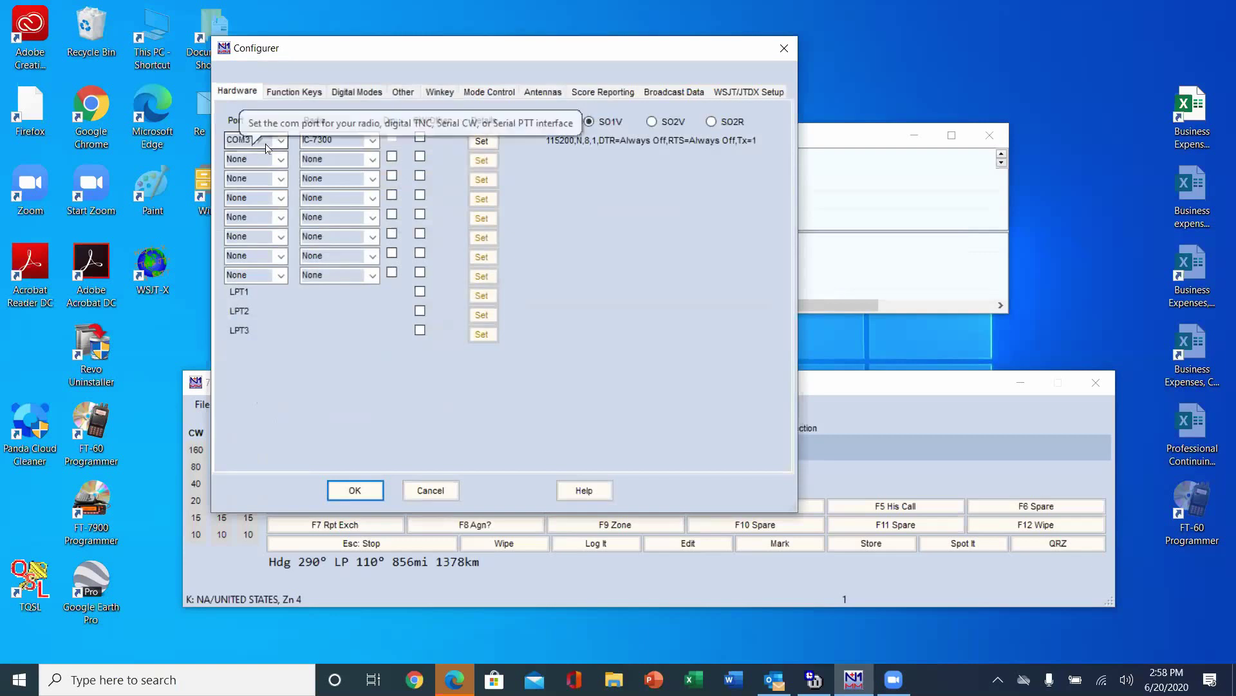
pyautogui.click(484, 141)
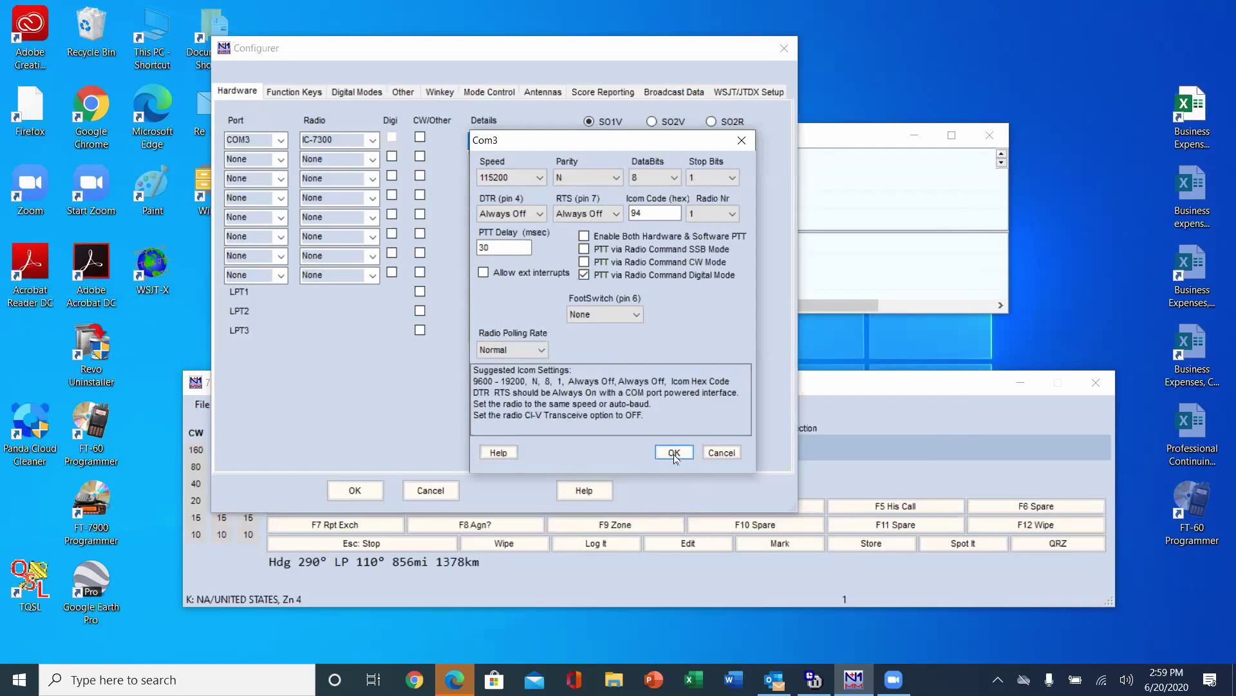
pyautogui.click(674, 452)
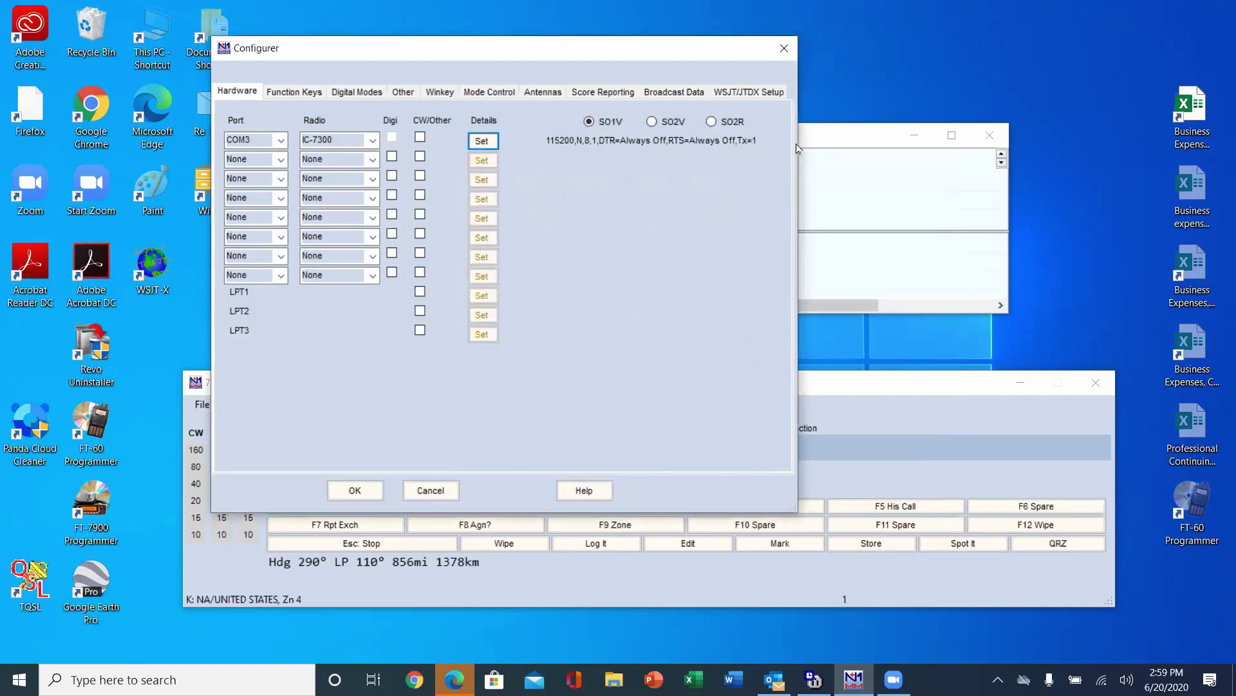
pyautogui.click(482, 141)
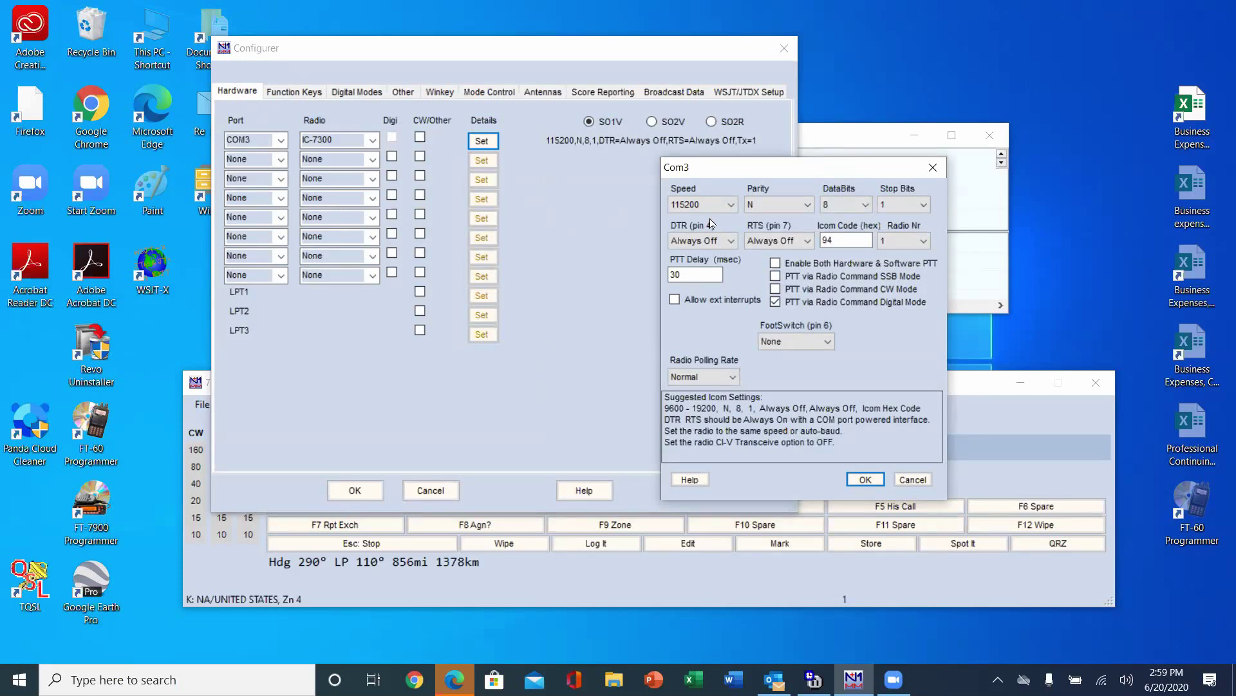
pyautogui.click(865, 480)
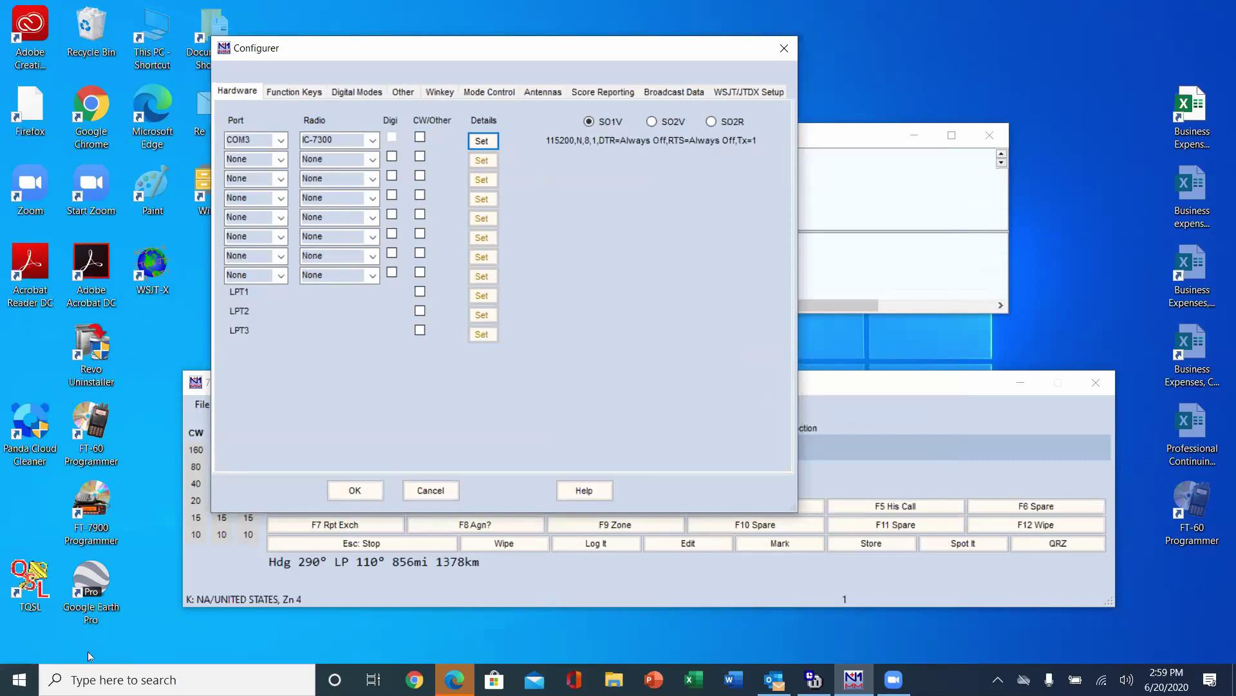
# - Search Windows for "device mana" and open Device Manager
pyautogui.click(116, 679)
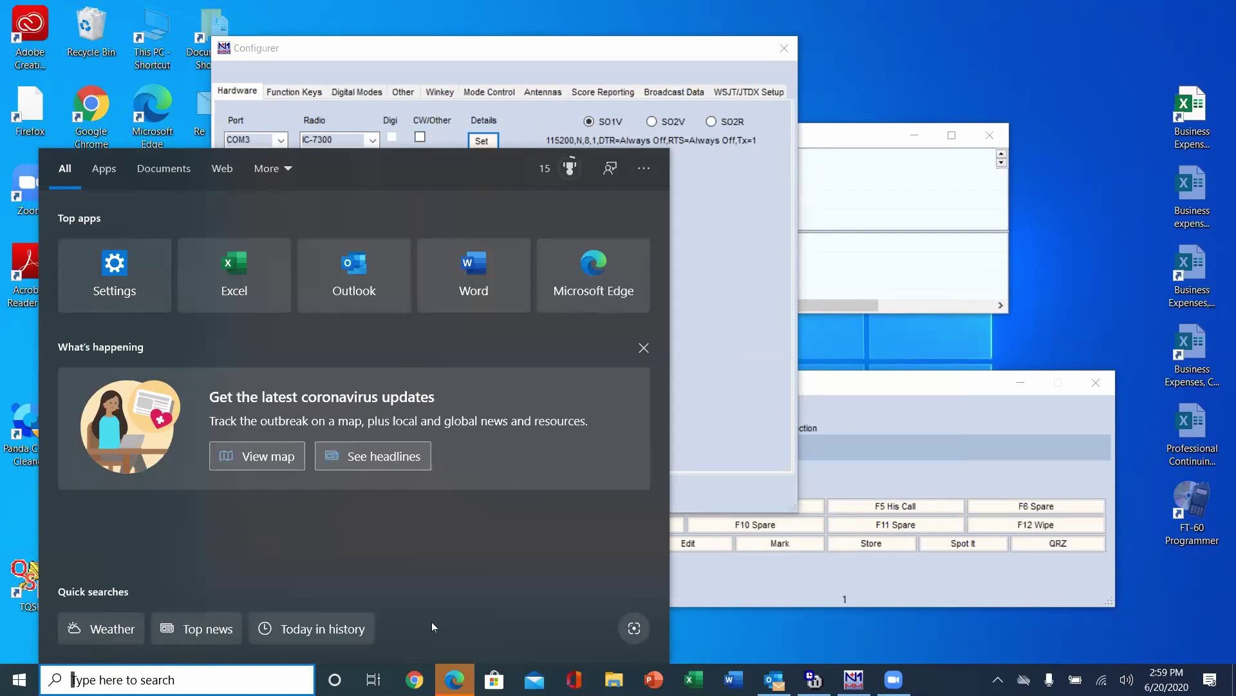
pyautogui.click(705, 648)
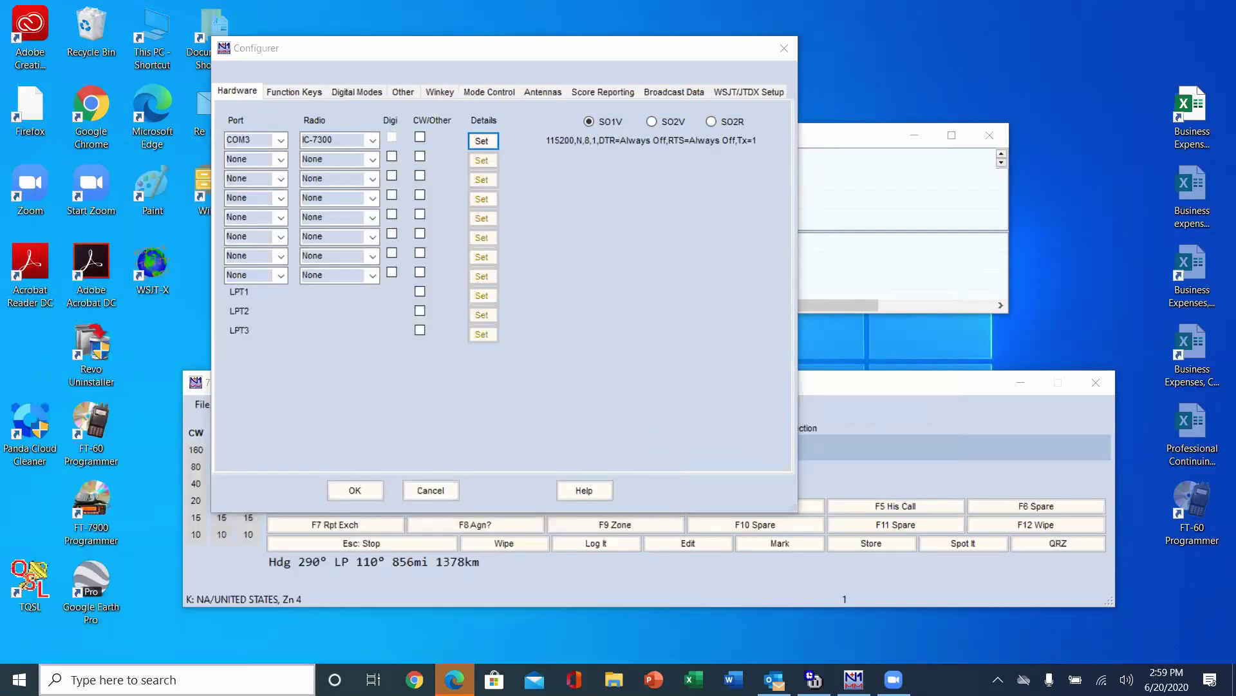
pyautogui.press('super+s')
pyautogui.write('device mana')
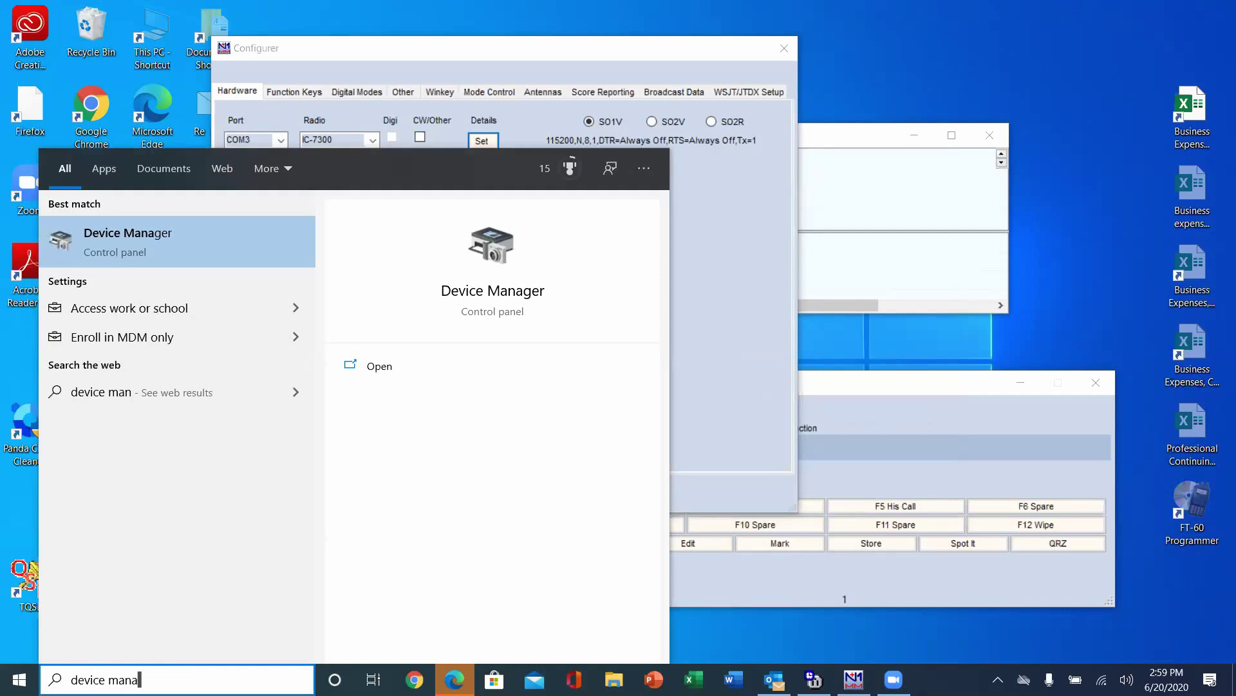
pyautogui.press('Escape')
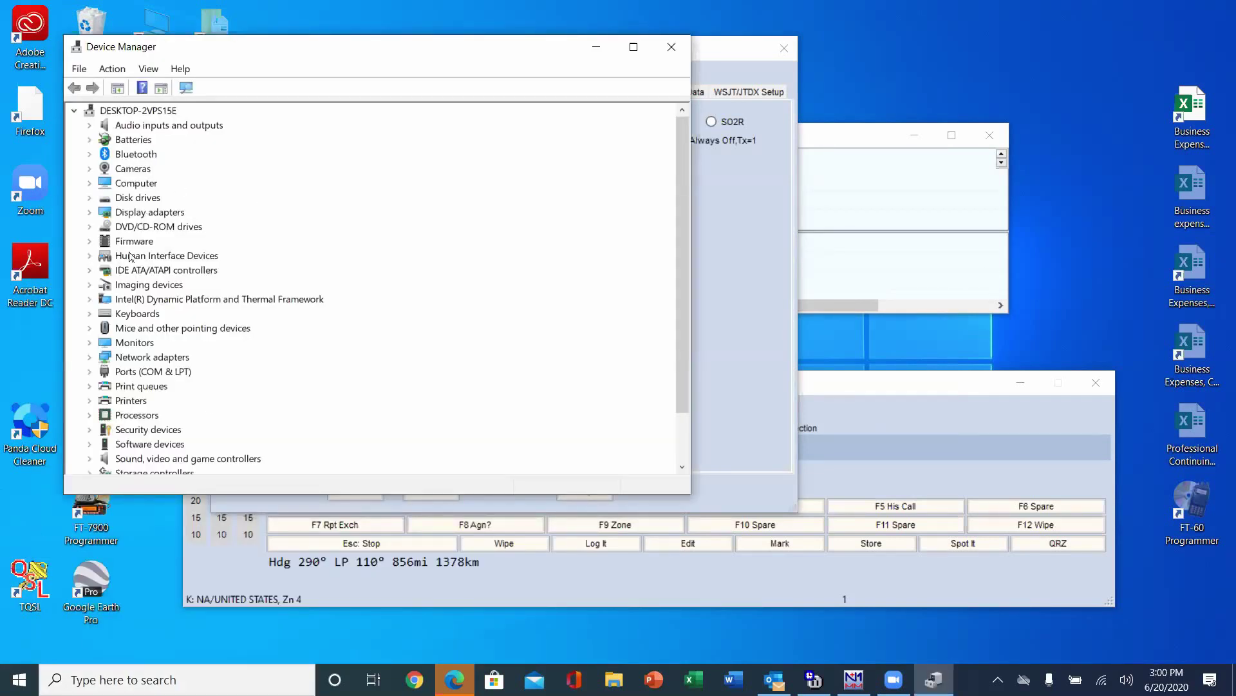
# - Inspect the port settings of the Silicon Labs CP210x USB to UART Bridge, and close Device Manager
pyautogui.doubleClick(131, 374)
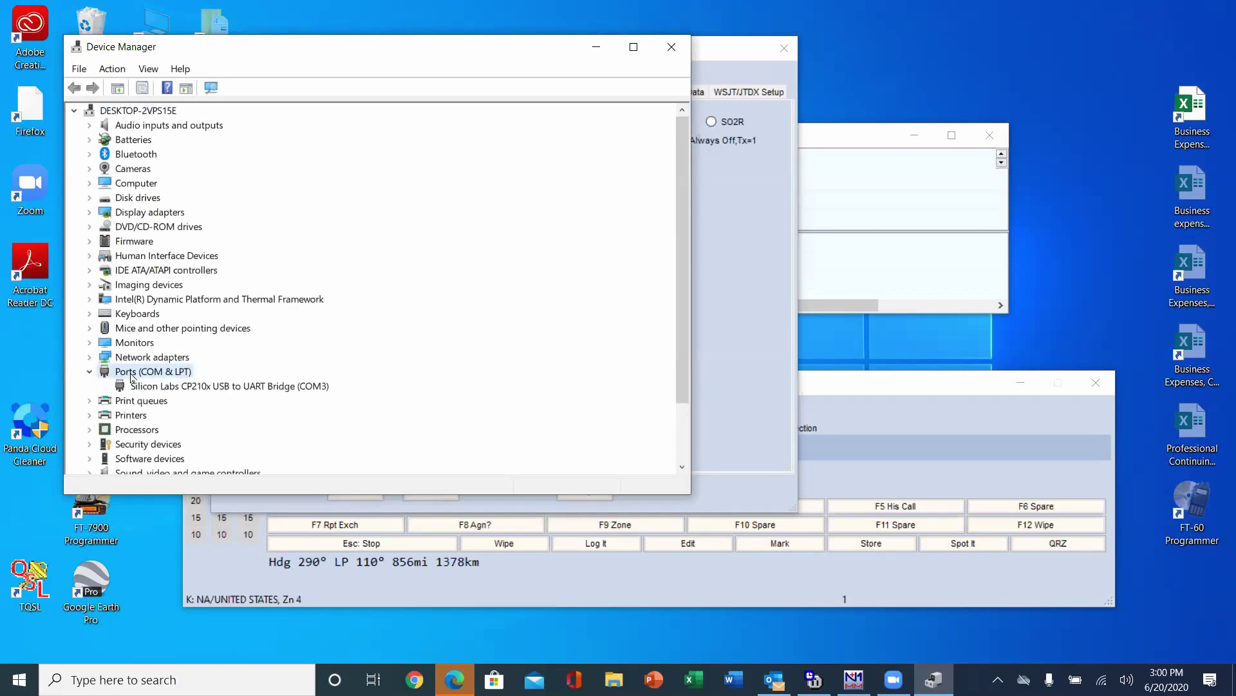
pyautogui.doubleClick(227, 391)
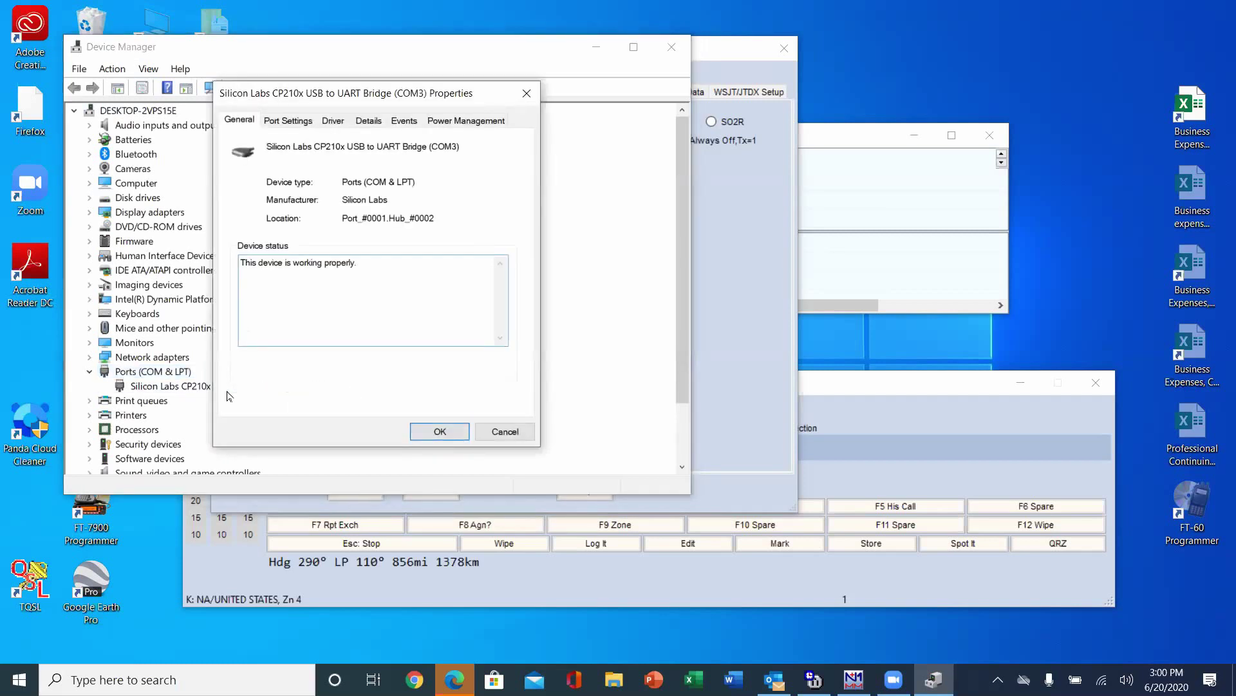
pyautogui.moveTo(357, 95); pyautogui.dragTo(361, 194)
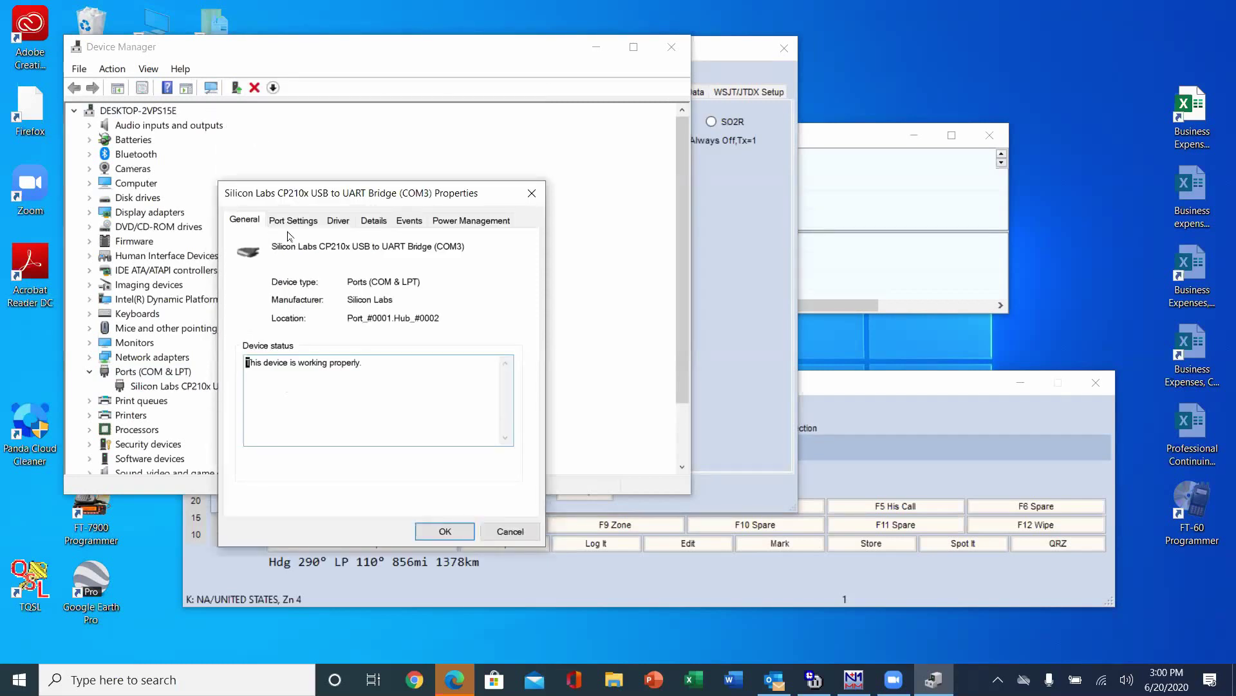
pyautogui.click(293, 221)
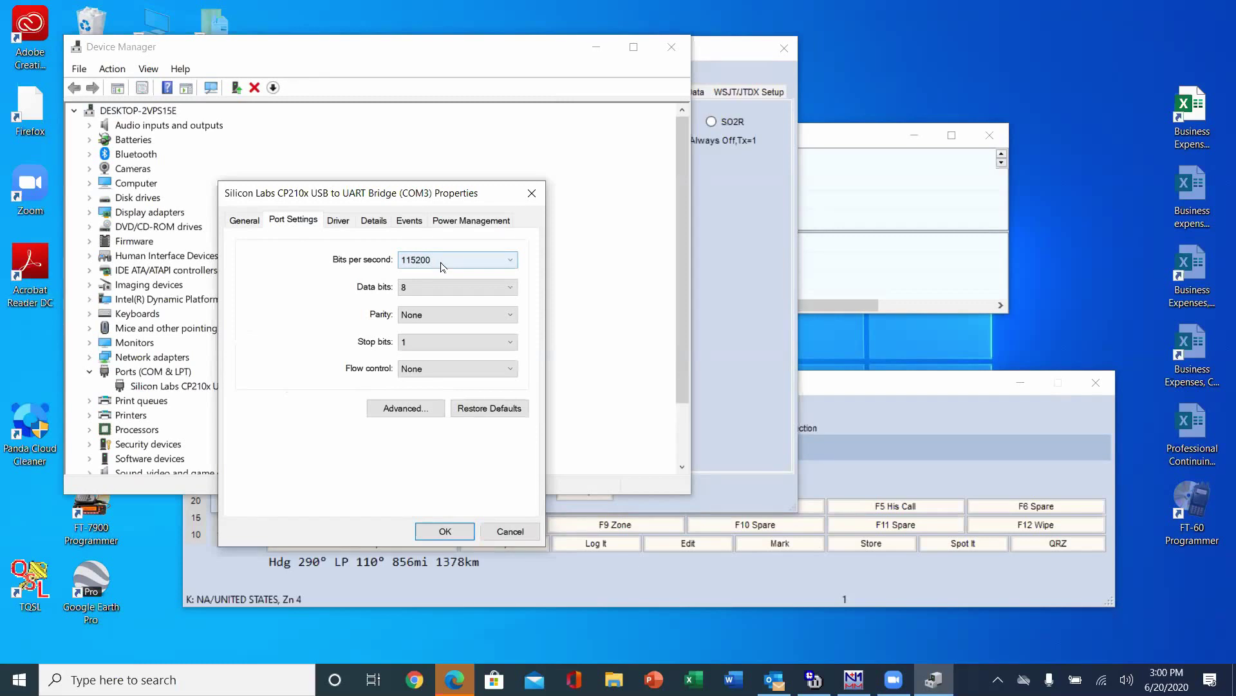
pyautogui.click(445, 530)
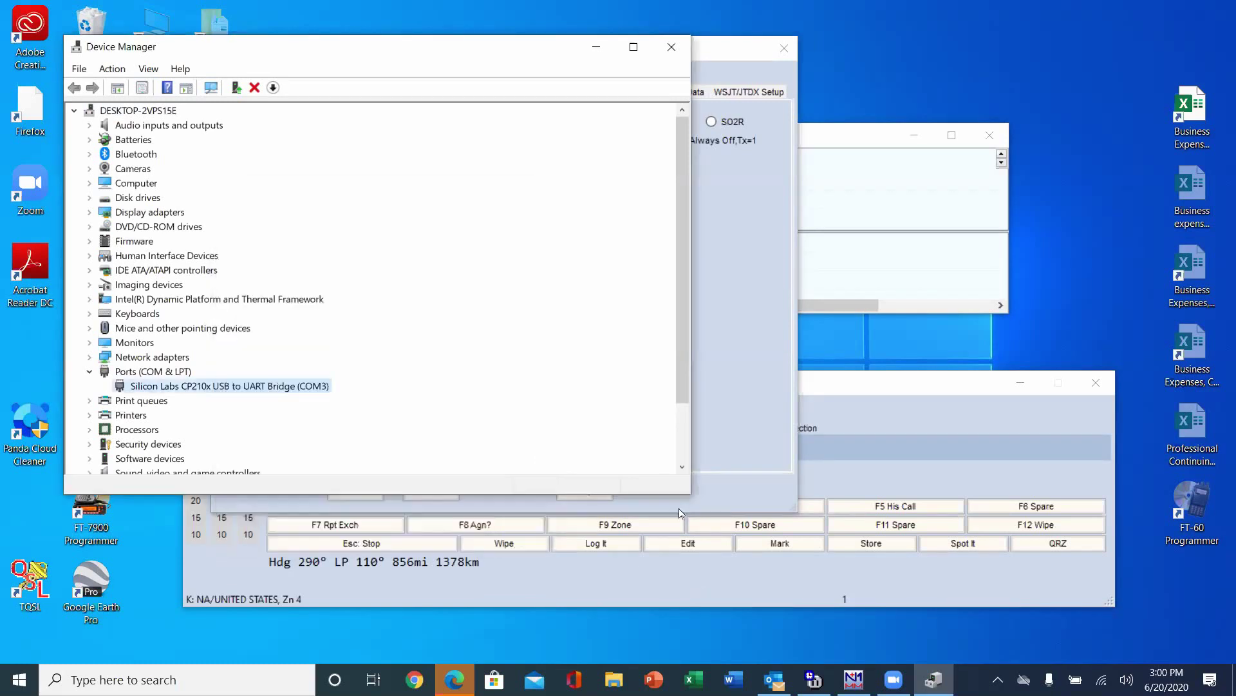
pyautogui.click(672, 47)
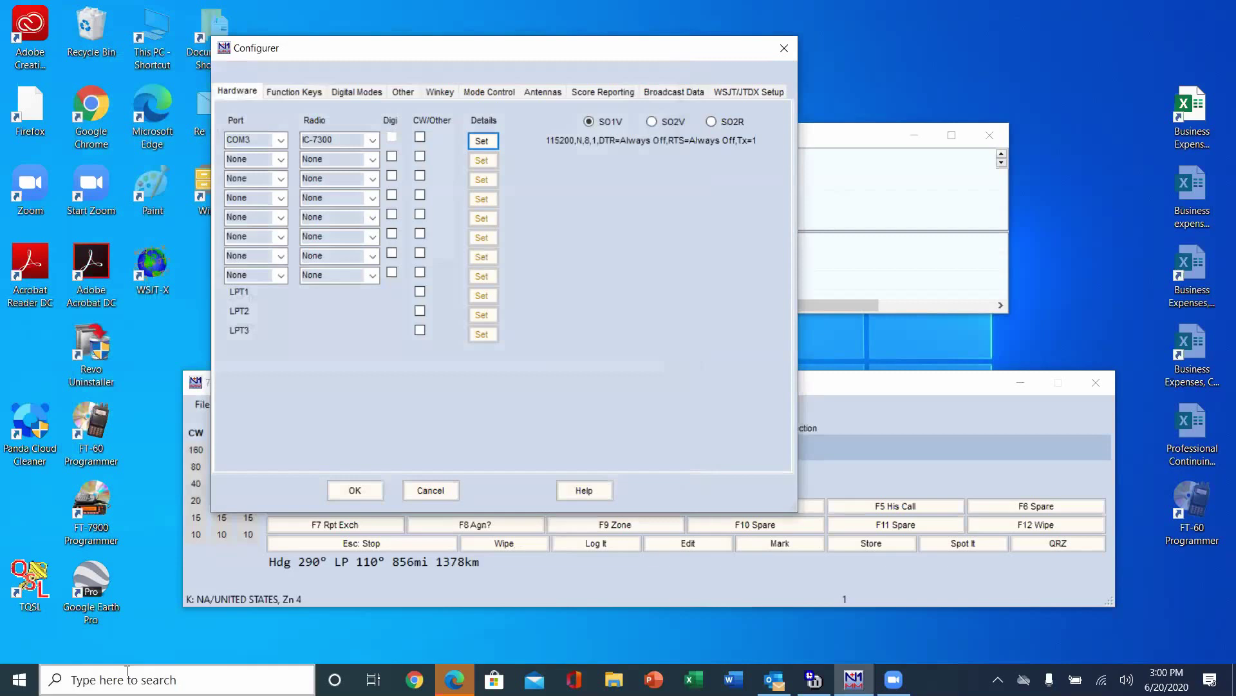
# - Reopen Device Manager by searching Windows for "device manager"
pyautogui.click(78, 676)
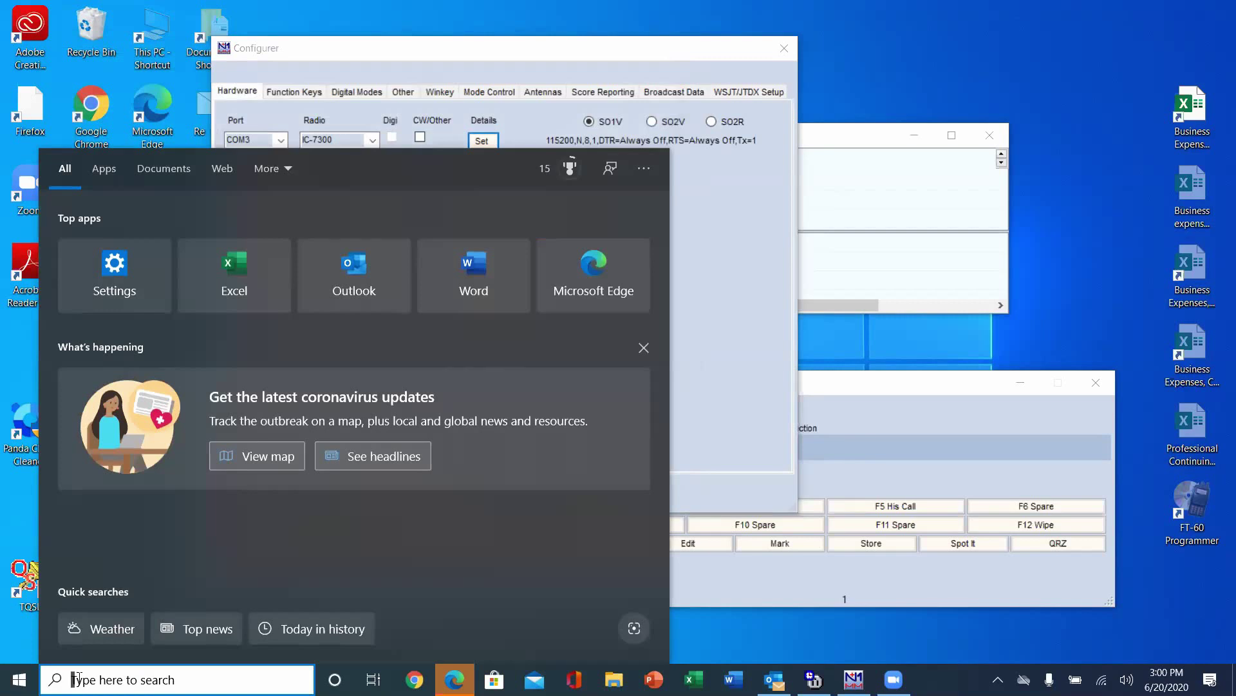
pyautogui.write('device manager')
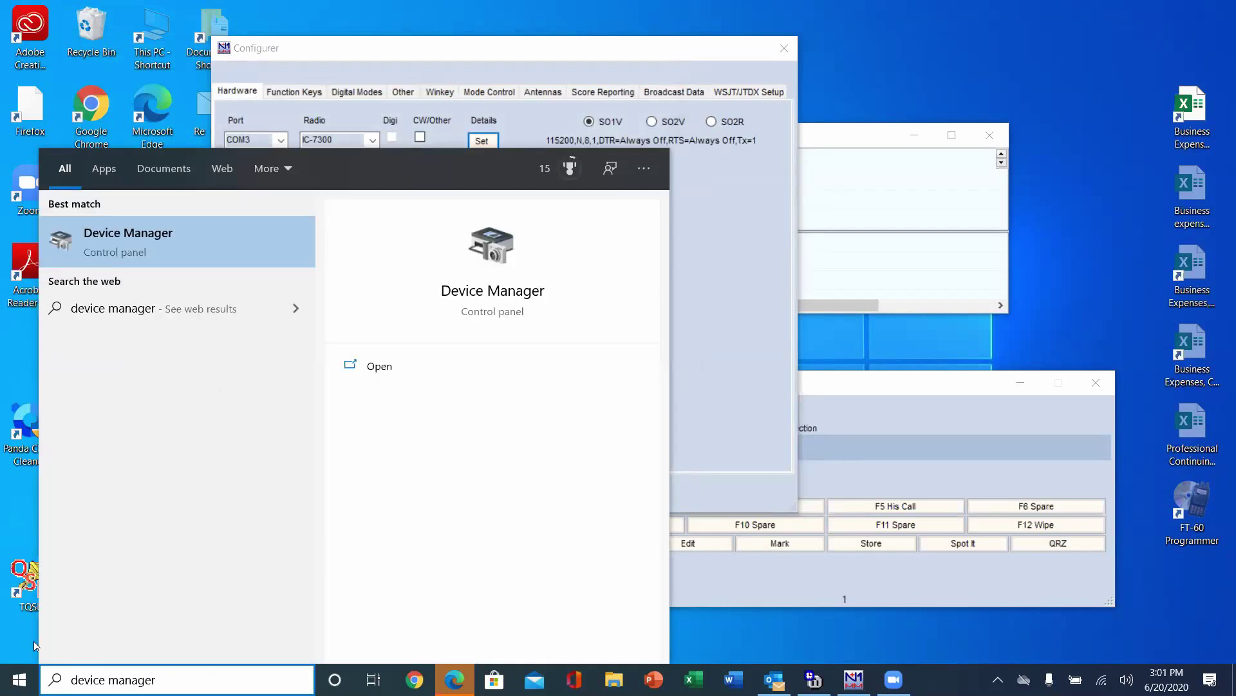
pyautogui.click(116, 245)
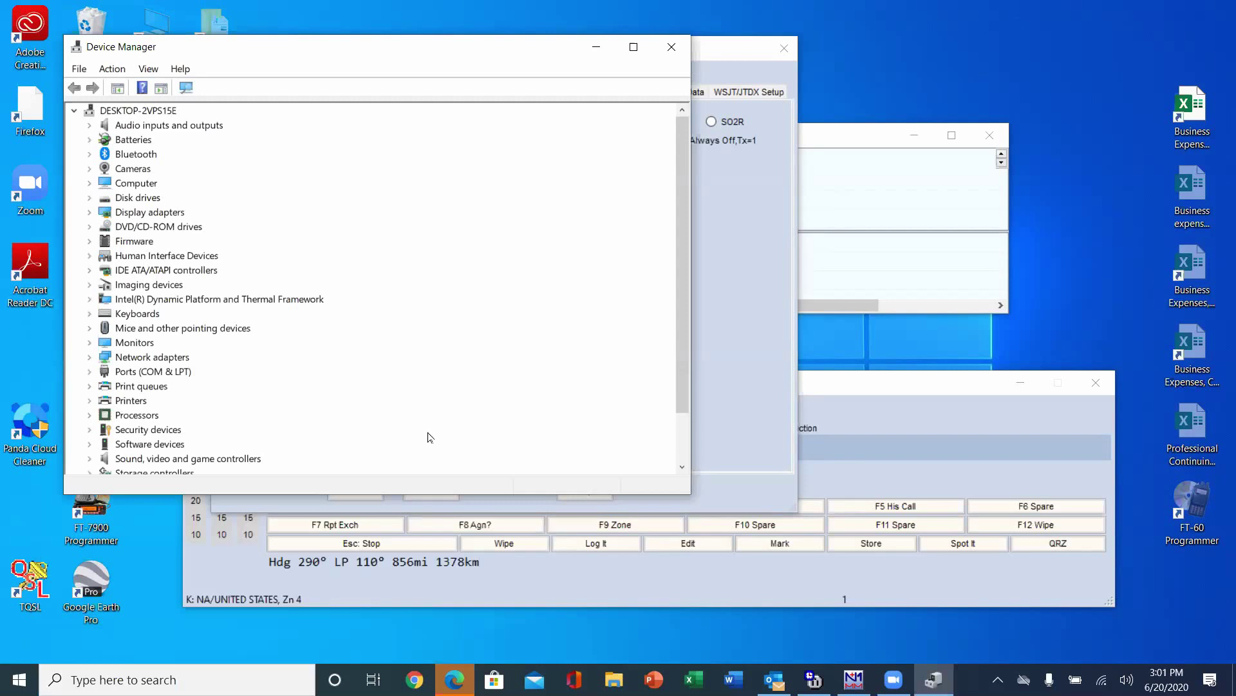
# - Expand the COM and LPT ports and recheck the Silicon Labs bridge's speed, data bits, parity, stop bits and flow control
pyautogui.doubleClick(148, 375)
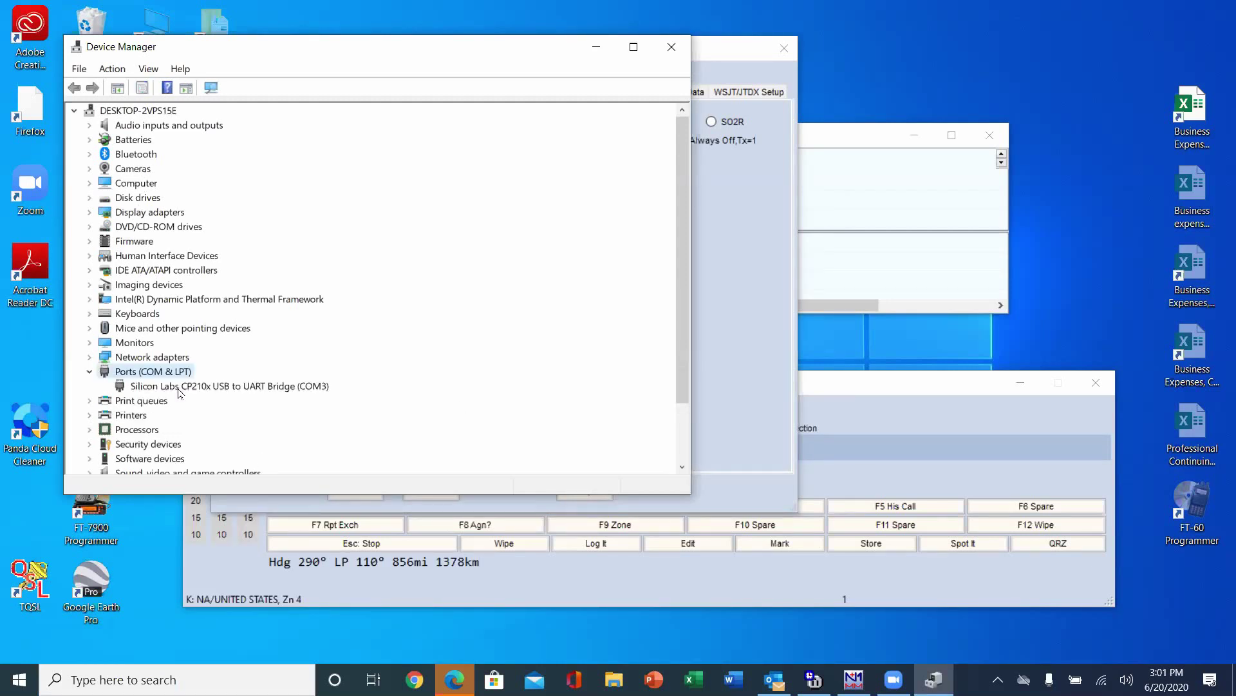
pyautogui.doubleClick(179, 388)
pyautogui.click(294, 123)
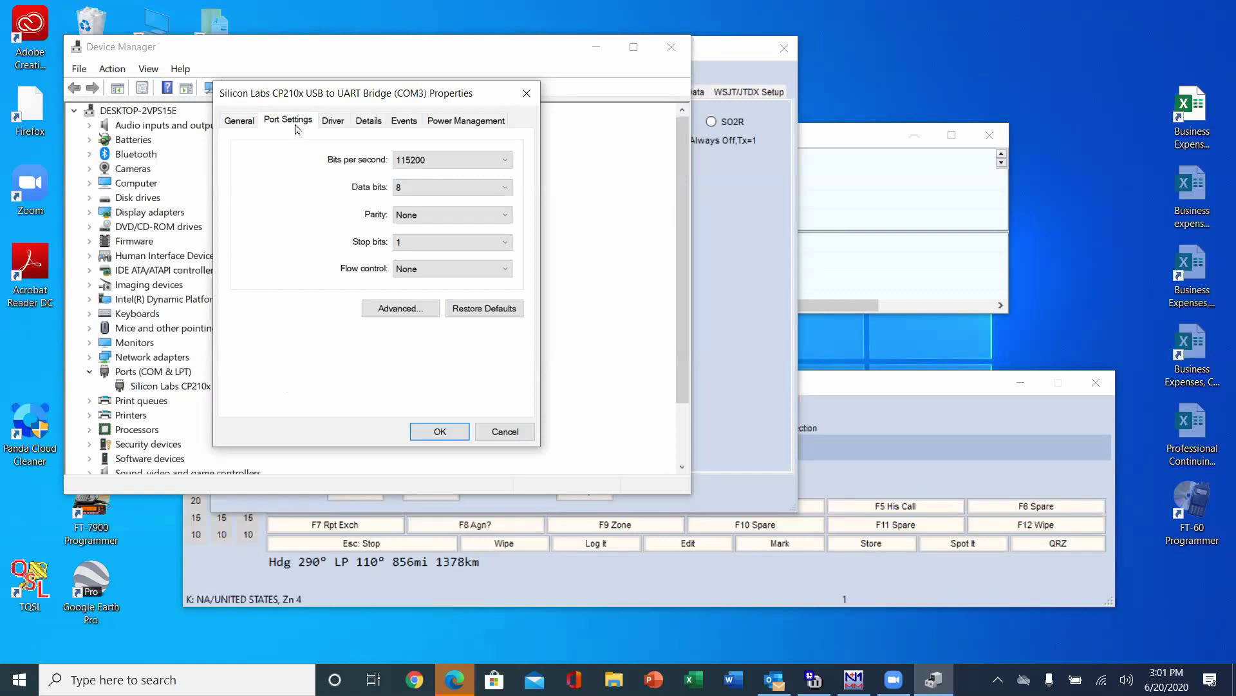
pyautogui.click(441, 433)
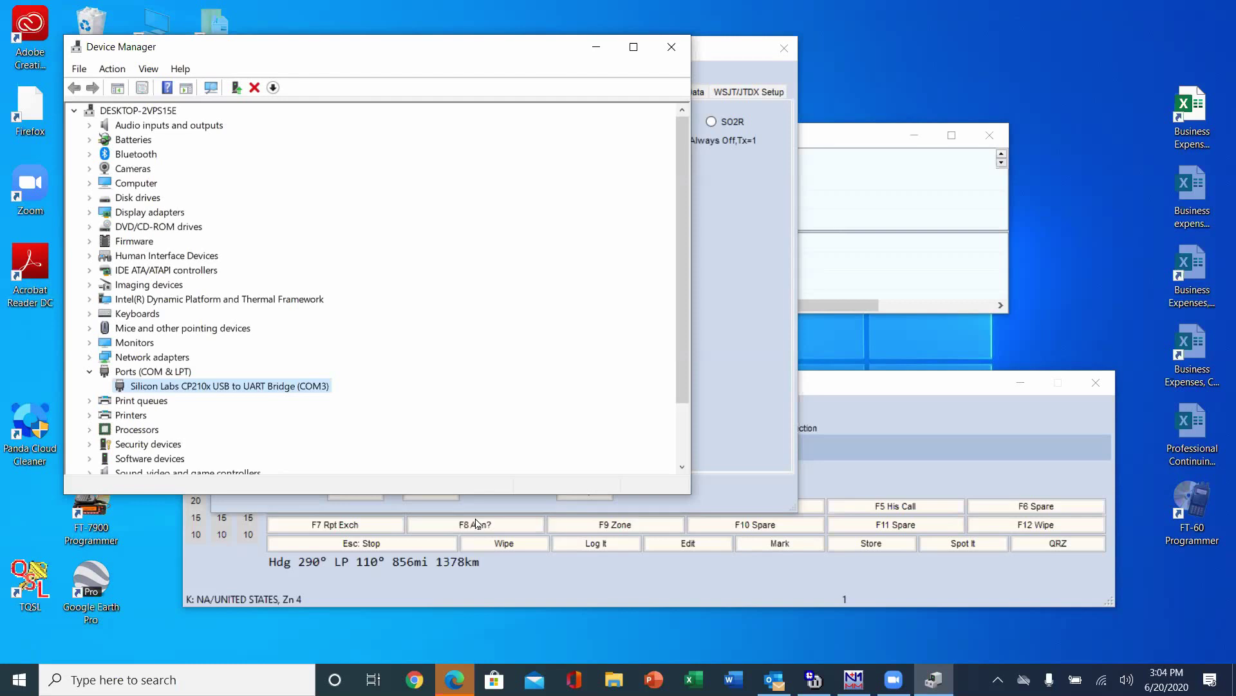
# - Return to the N1MM Logger+ Configurer, review the IC-7300's COM3 details again, and close the Configurer
pyautogui.click(477, 523)
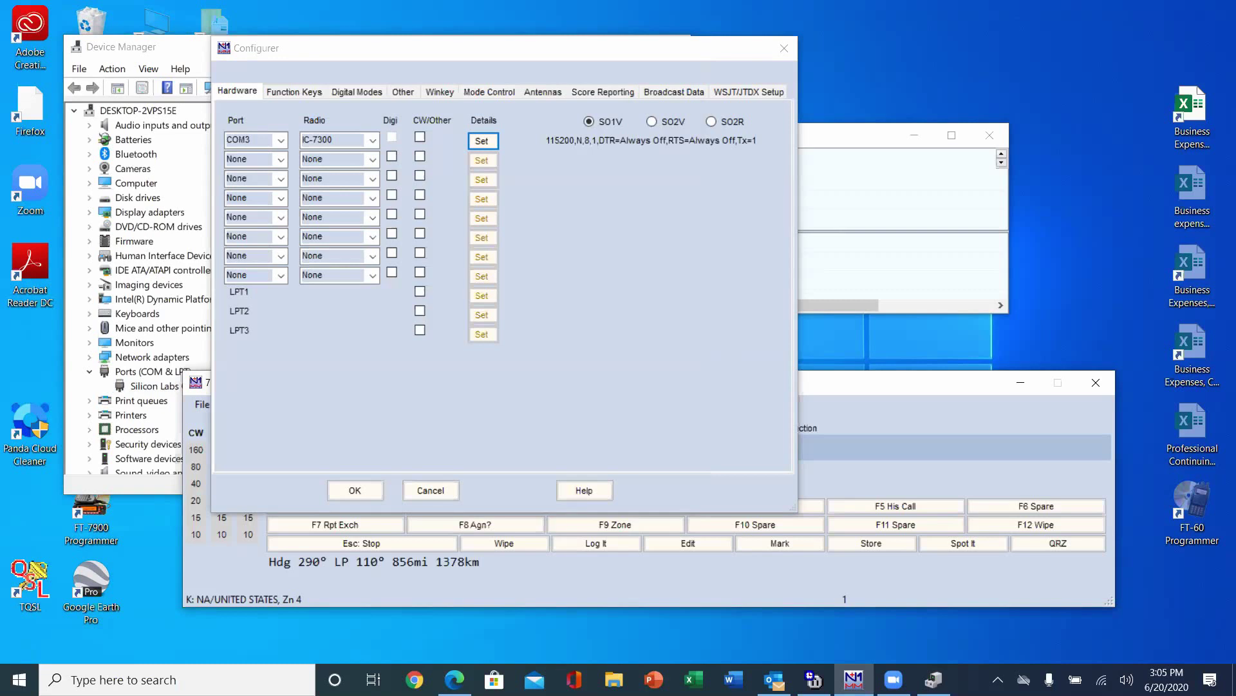
pyautogui.click(489, 146)
pyautogui.click(489, 146)
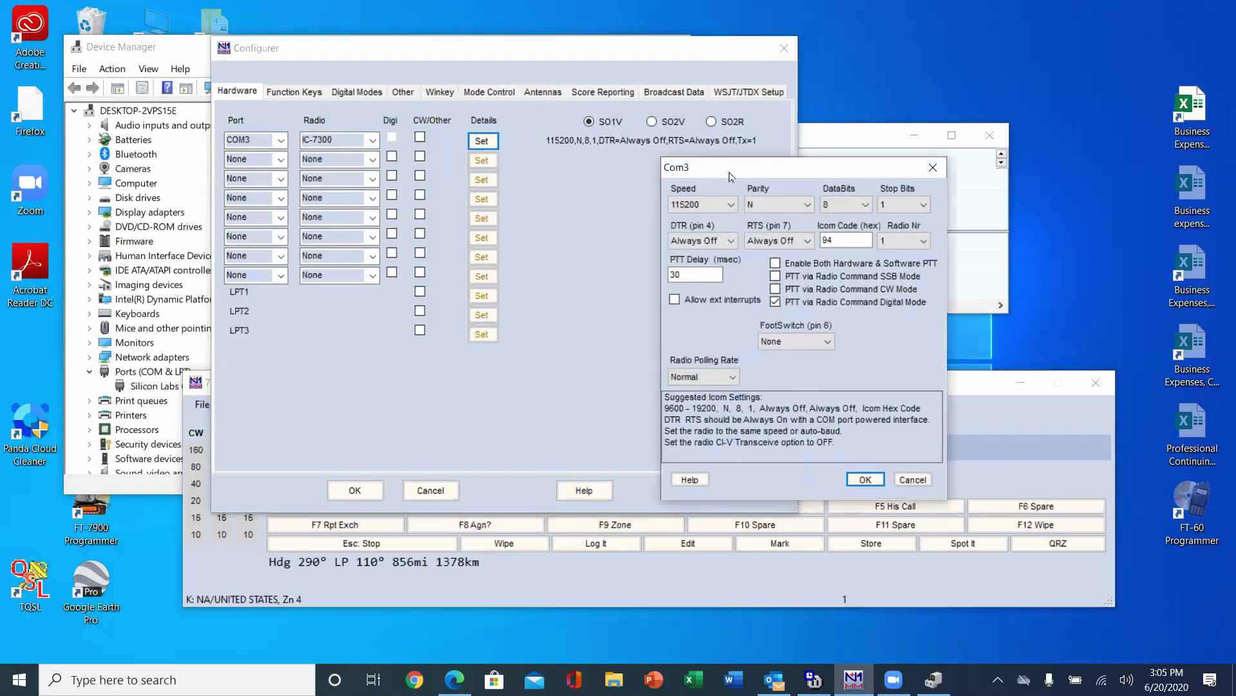
pyautogui.moveTo(724, 174); pyautogui.dragTo(636, 169)
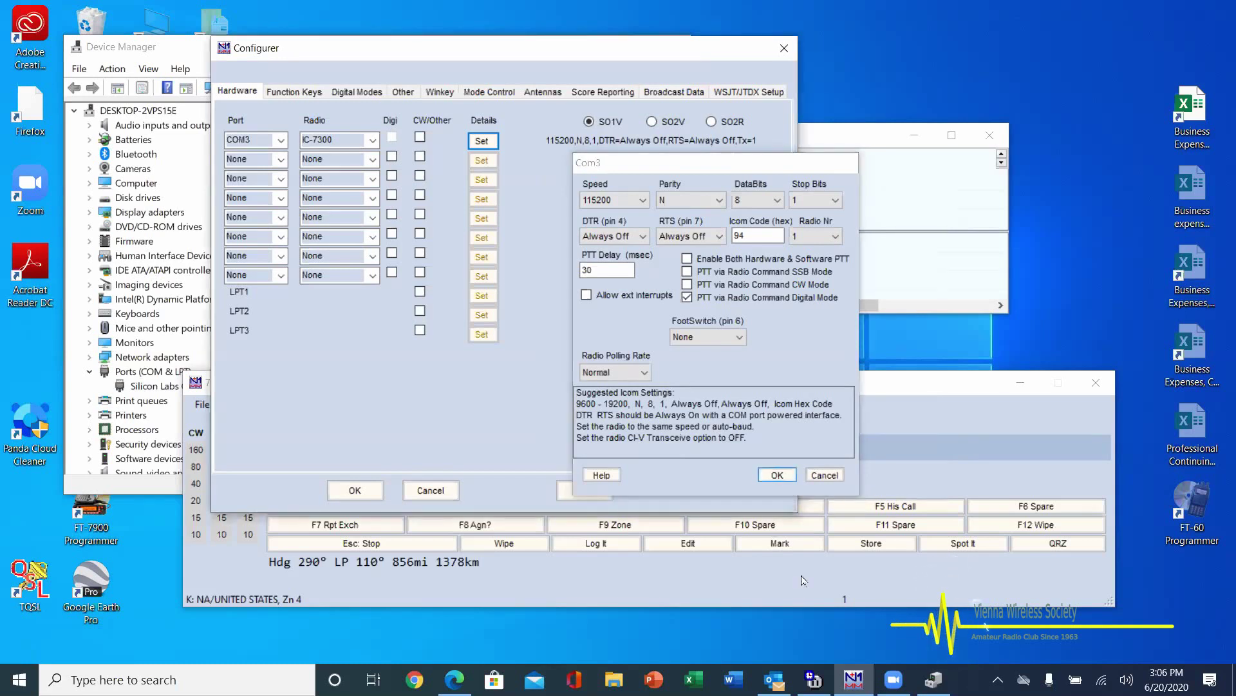
pyautogui.click(777, 475)
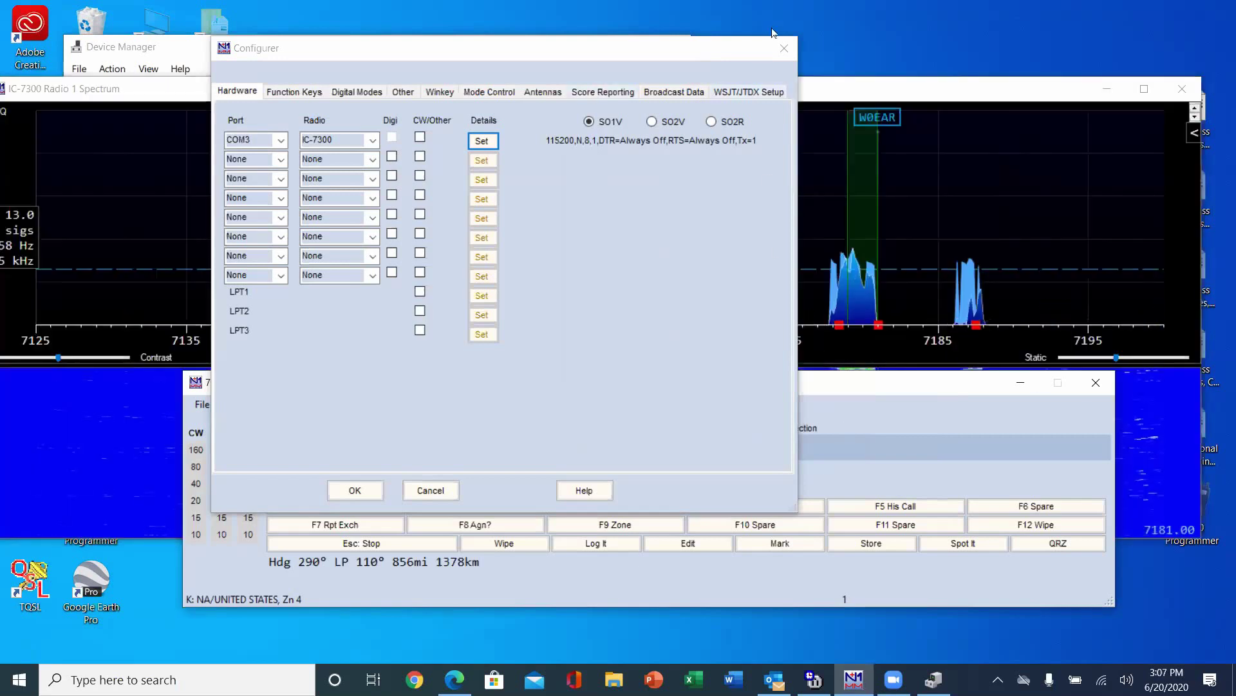
pyautogui.click(783, 47)
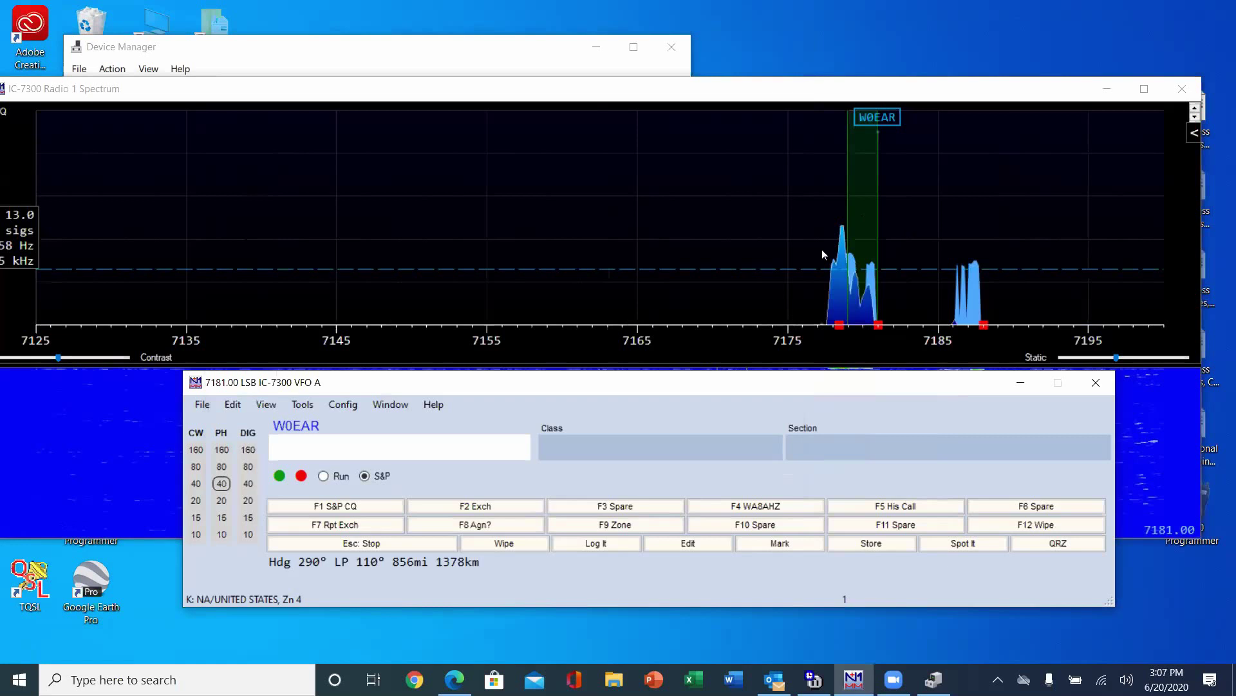